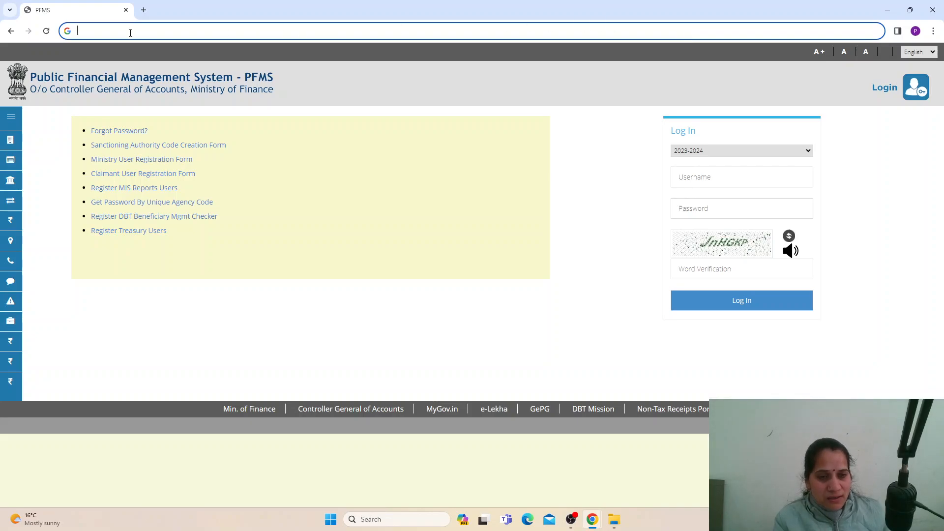
# - Load PFMS.NIC.IN and open its Login page to sign in
pyautogui.write('PFMS.NI')
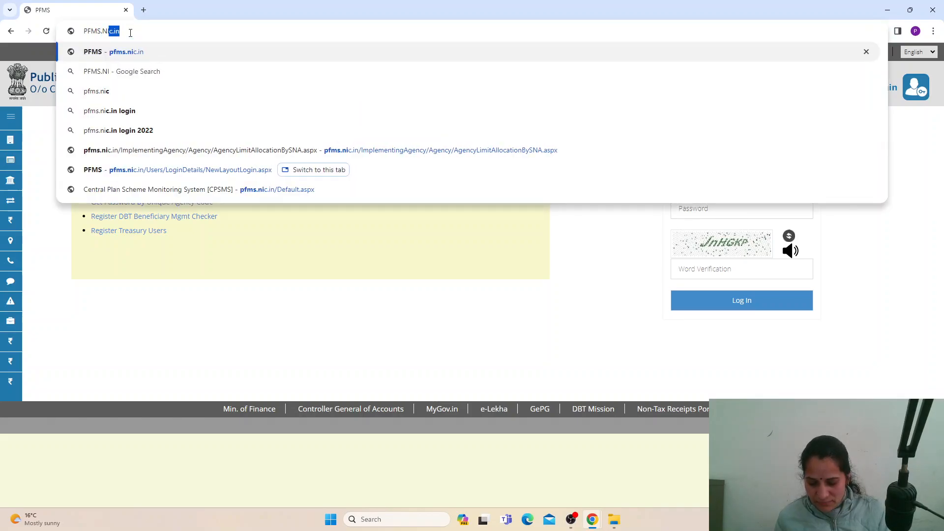
pyautogui.write('C.IN')
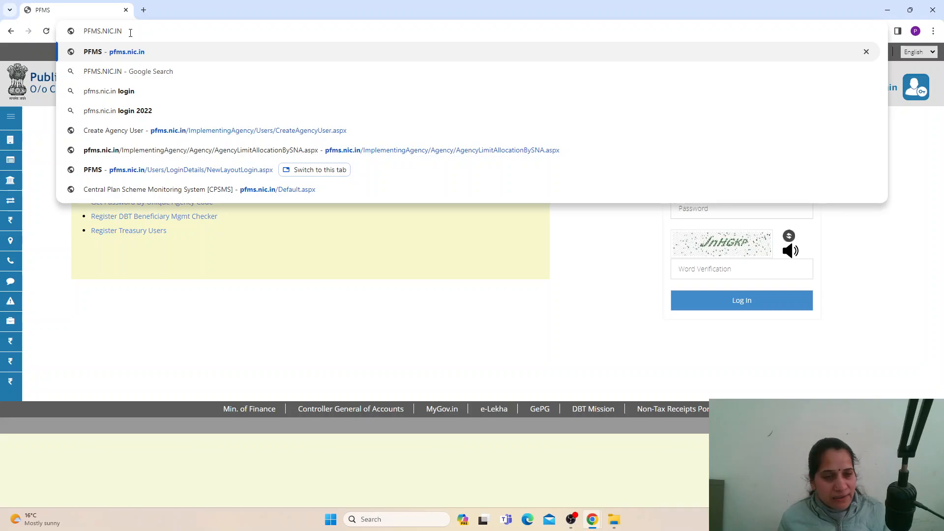
pyautogui.press('Return')
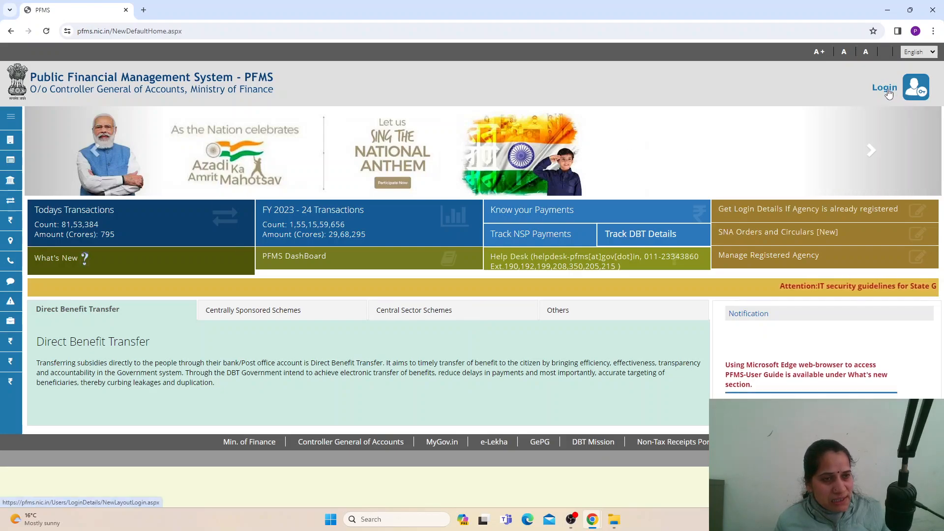
pyautogui.click(886, 89)
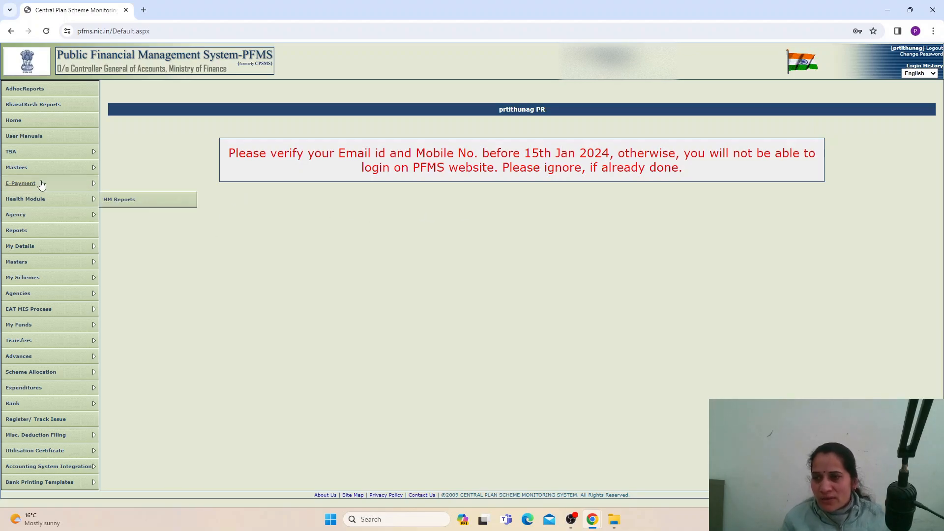
# - Go to Masters > Drawing Limits of Agency to reach Add/Update Agency Allocation
pyautogui.moveTo(14, 350)
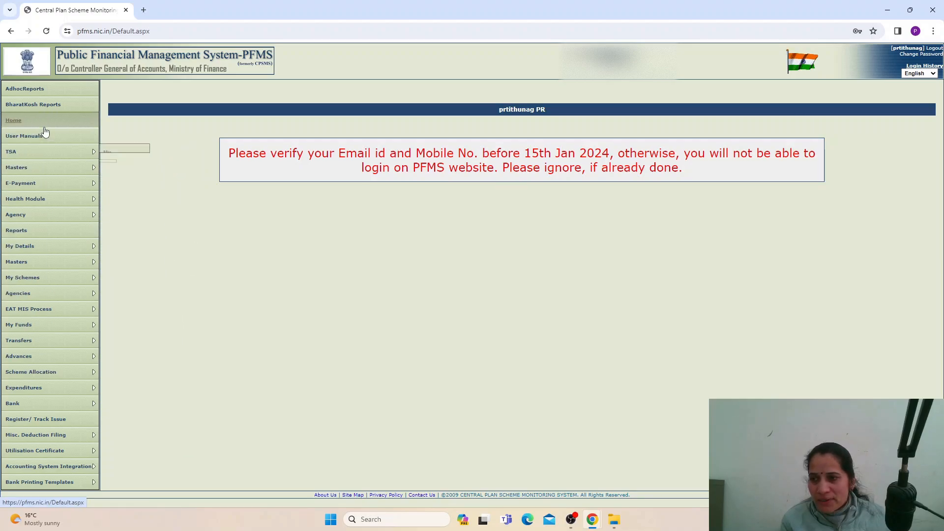
pyautogui.moveTo(31, 167)
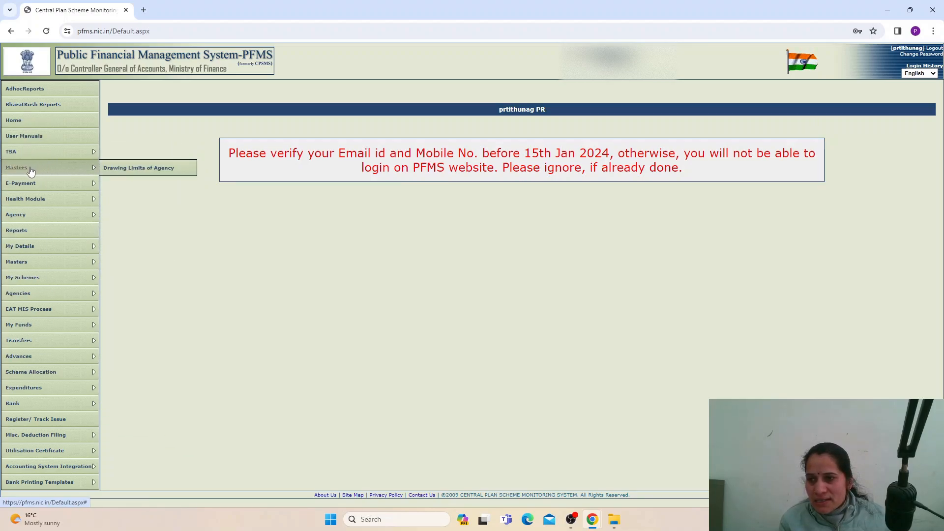
pyautogui.moveTo(24, 247)
pyautogui.moveTo(26, 264)
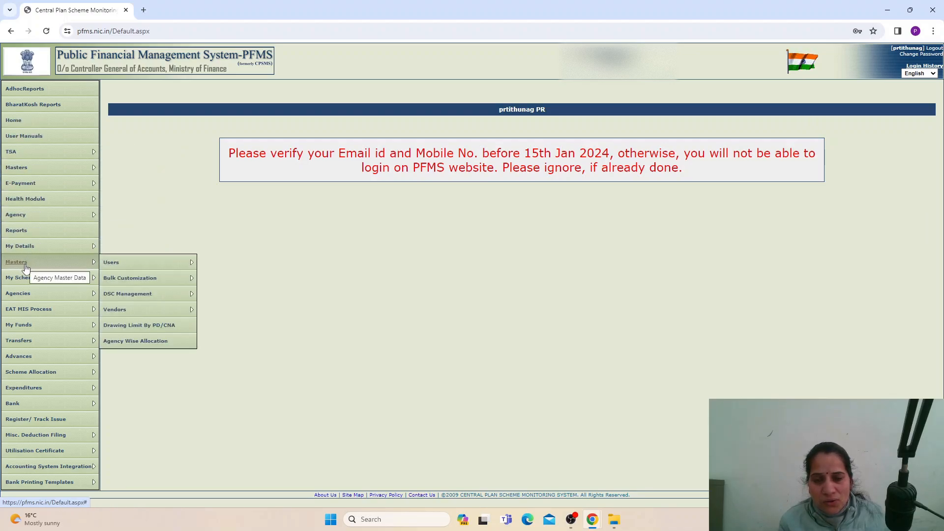
pyautogui.moveTo(54, 318)
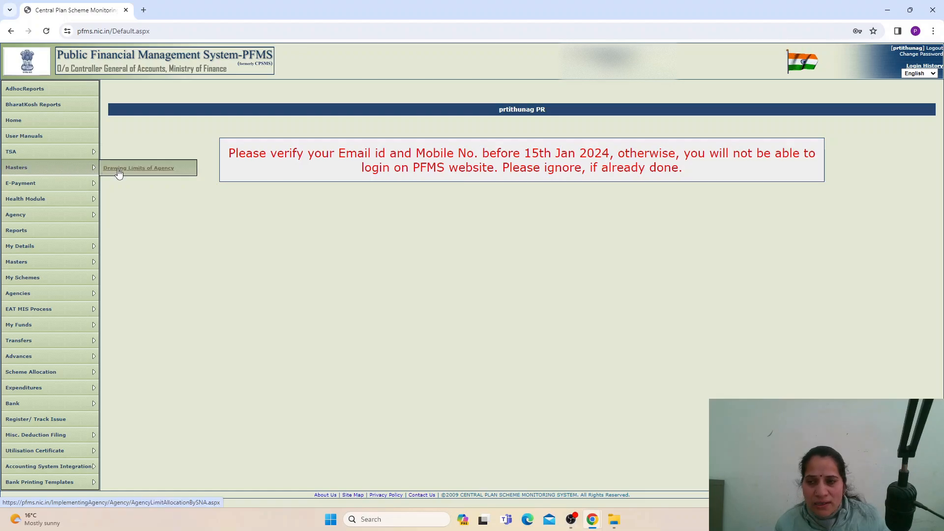
pyautogui.click(146, 169)
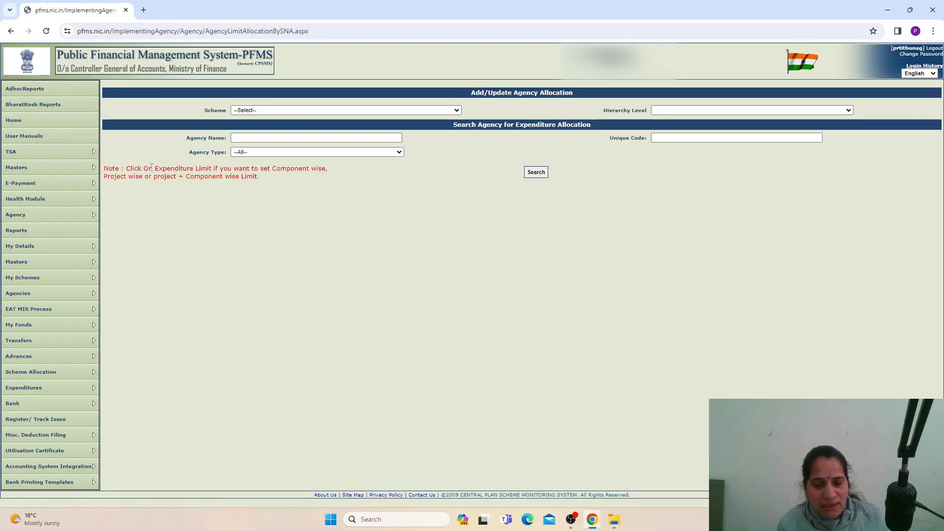
# - Filter by scheme HP120 RGSA, District Panchayat Office level, HIMACHAL PRADESH and MANDI
pyautogui.click(401, 110)
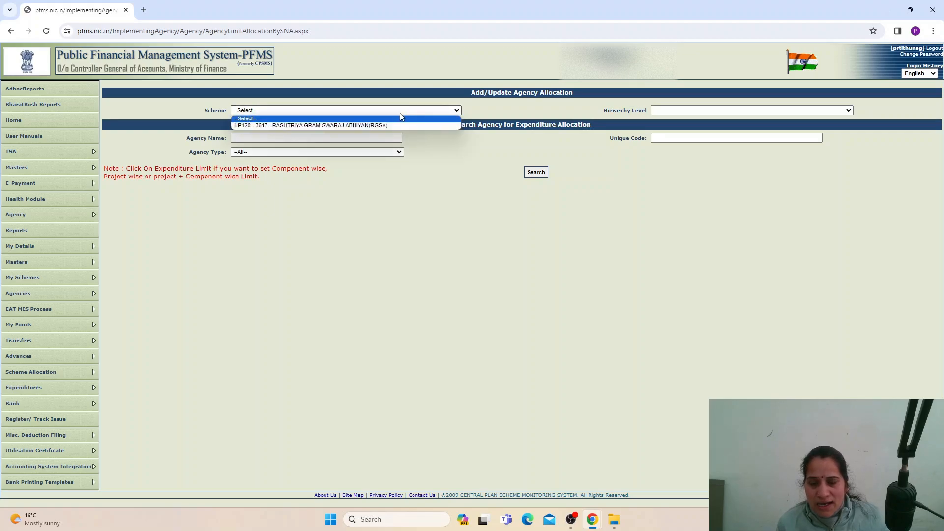
pyautogui.click(363, 126)
pyautogui.click(673, 111)
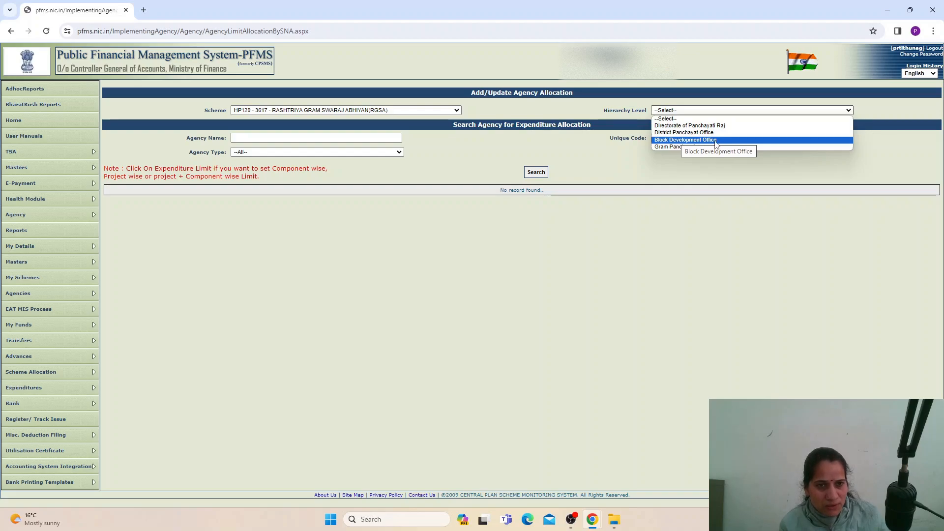
pyautogui.click(684, 133)
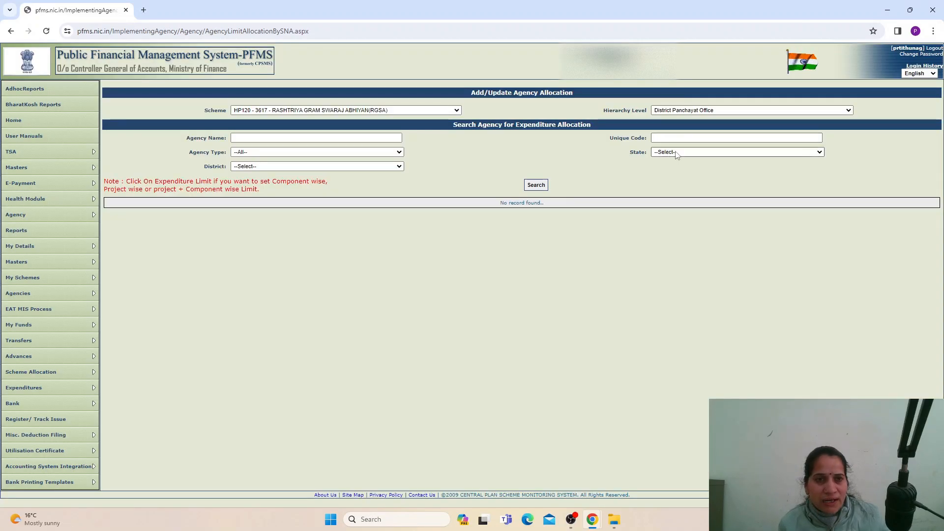
pyautogui.click(677, 154)
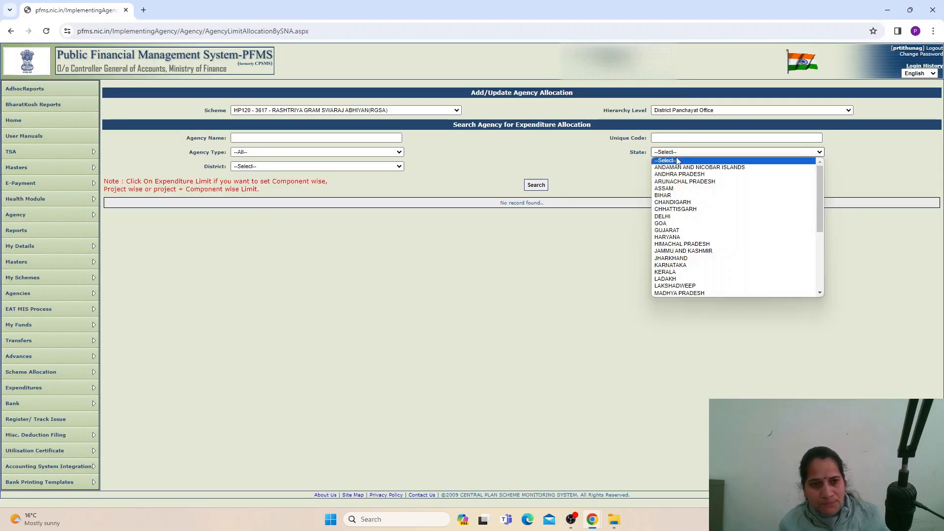
pyautogui.click(683, 244)
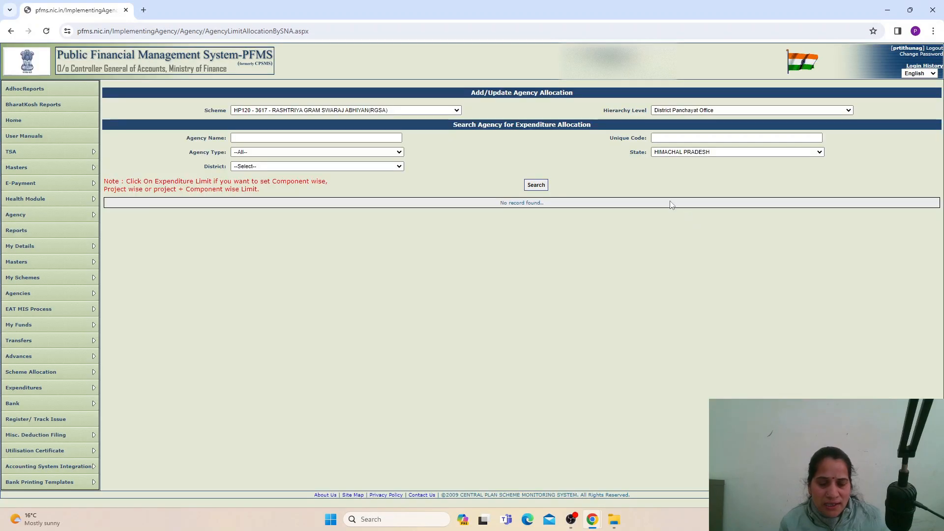
pyautogui.click(388, 167)
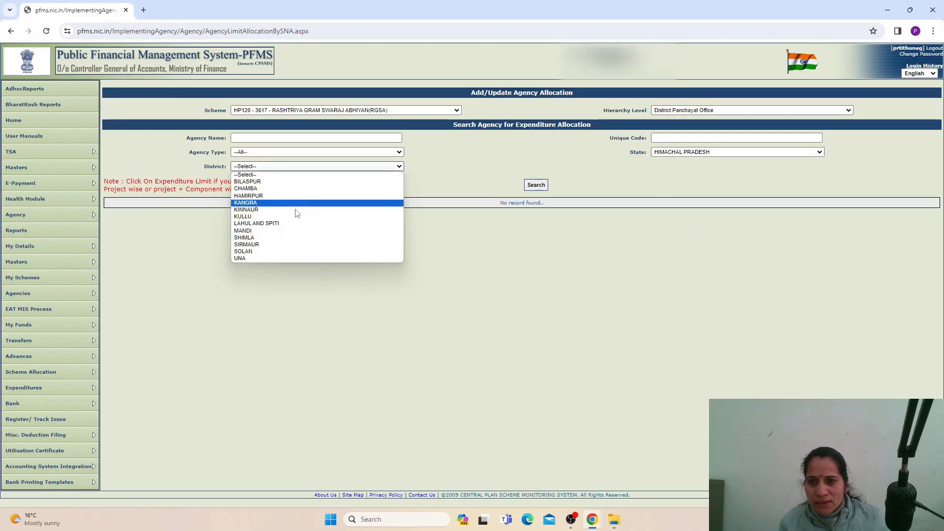
pyautogui.click(281, 231)
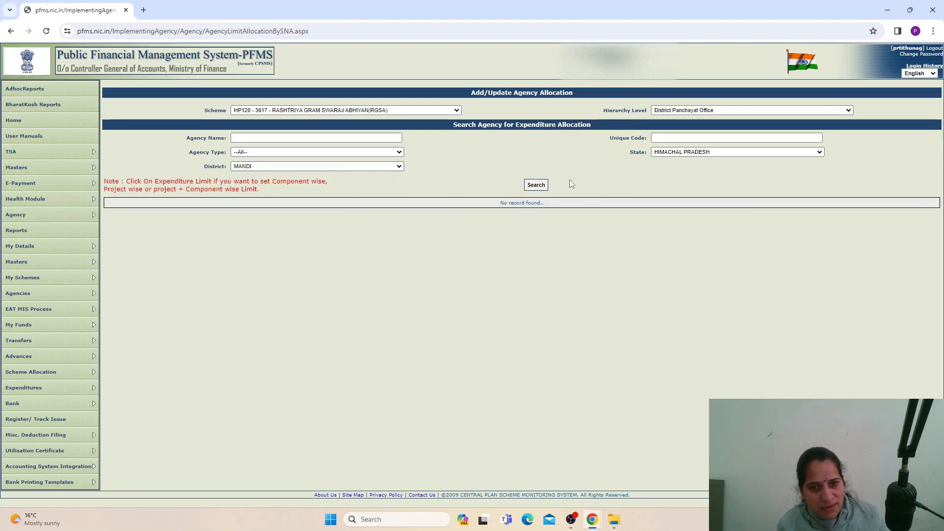
# - Search to list PRTI, Thunag with total limit 4588892.00 and balance 516.00
pyautogui.click(532, 186)
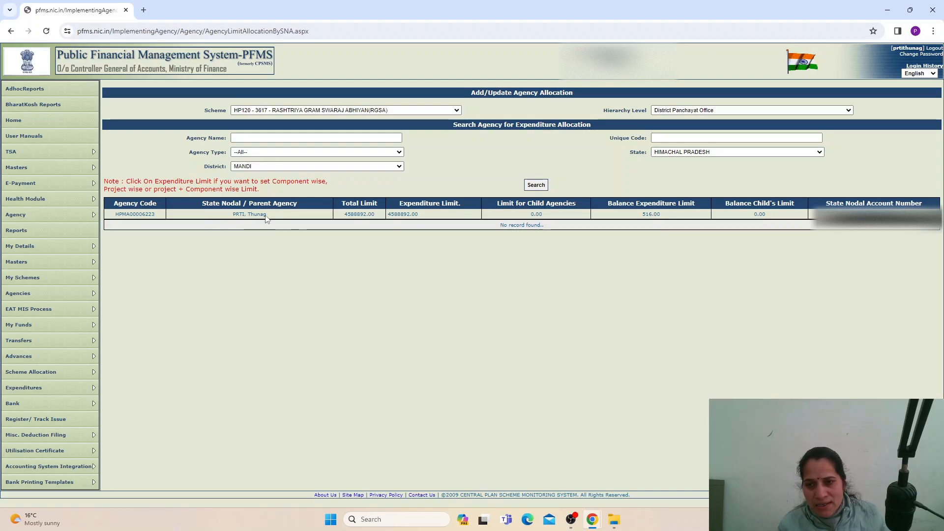
pyautogui.moveTo(268, 215); pyautogui.dragTo(232, 219)
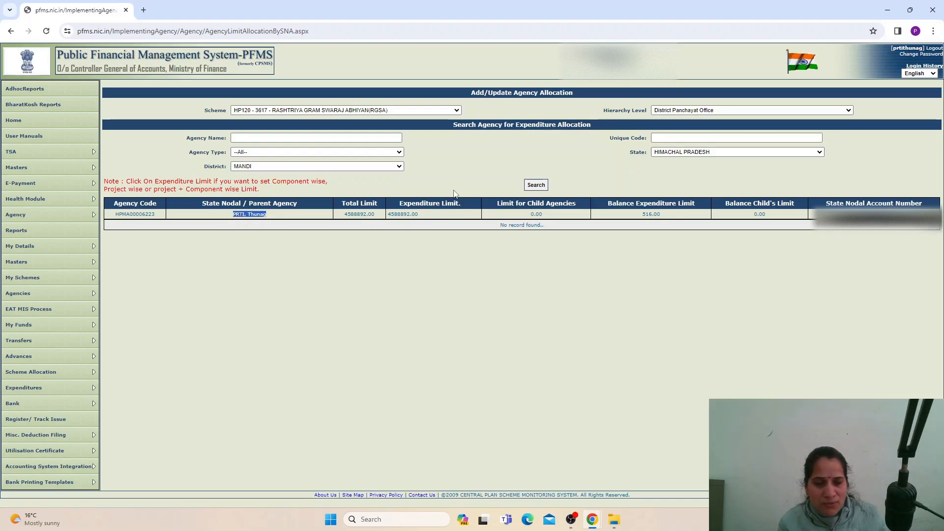
pyautogui.click(380, 216)
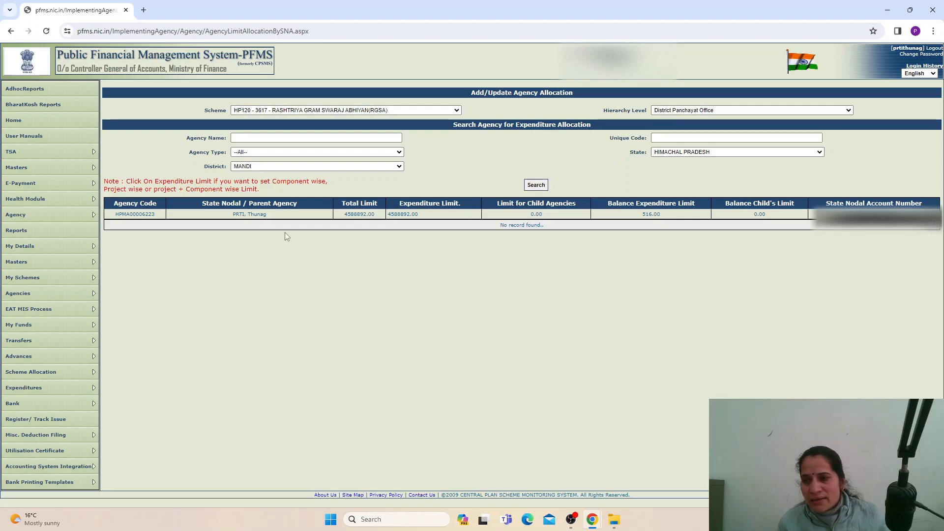
# - Glance at the scheme list unchanged, then go to Masters > Users > Add New
pyautogui.moveTo(92, 164)
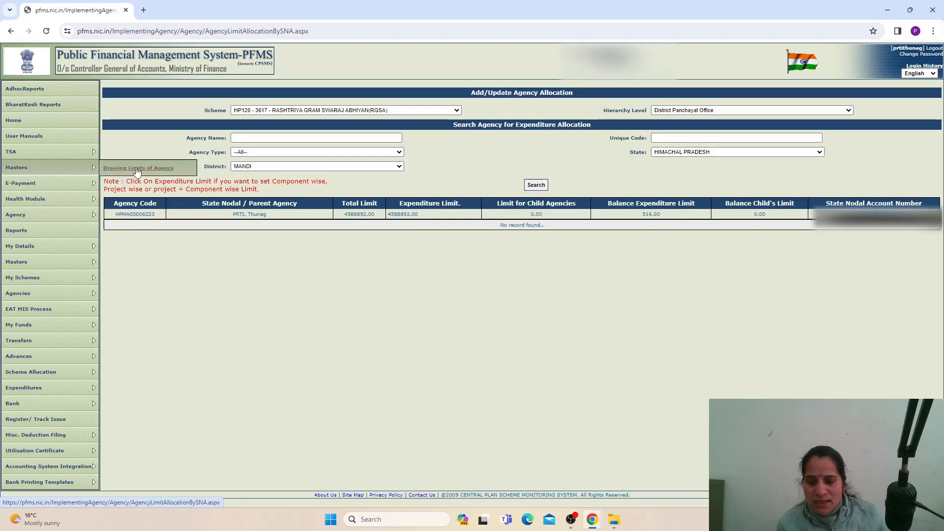
pyautogui.click(378, 111)
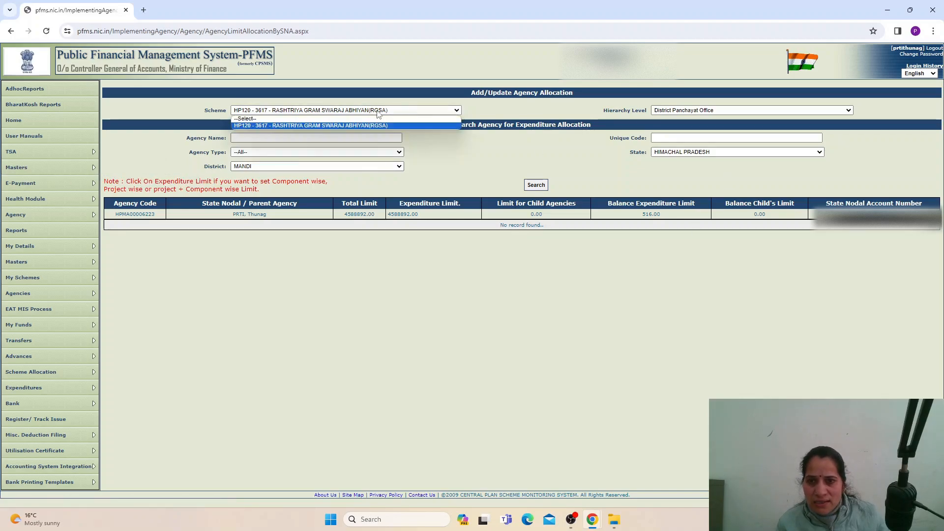
pyautogui.click(582, 150)
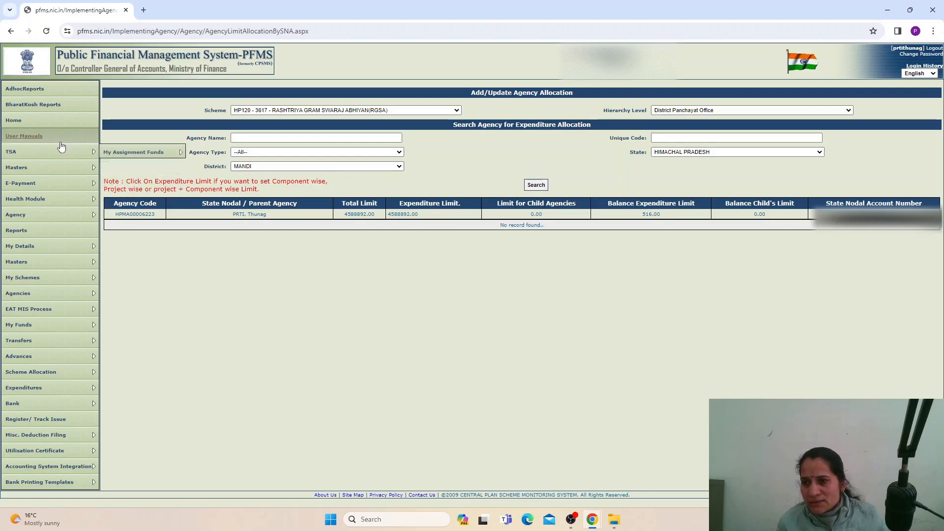
pyautogui.moveTo(34, 265)
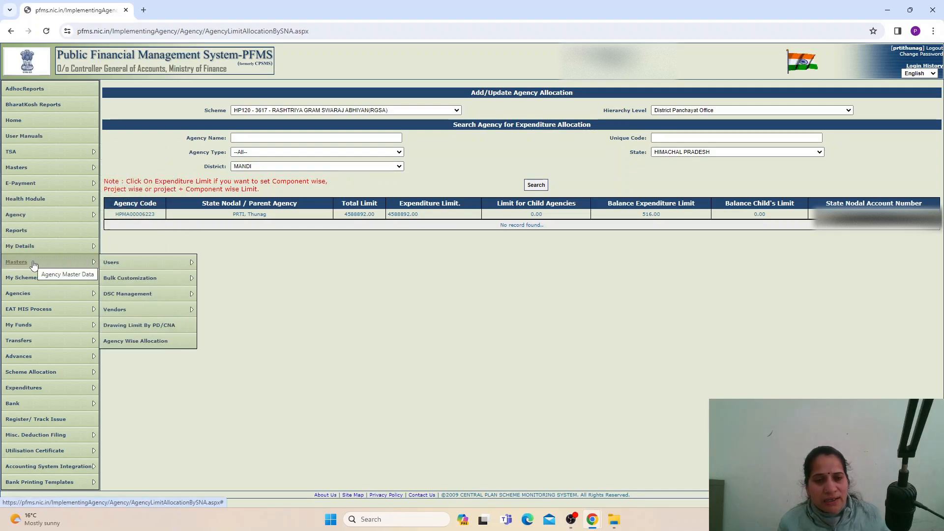
pyautogui.moveTo(109, 268)
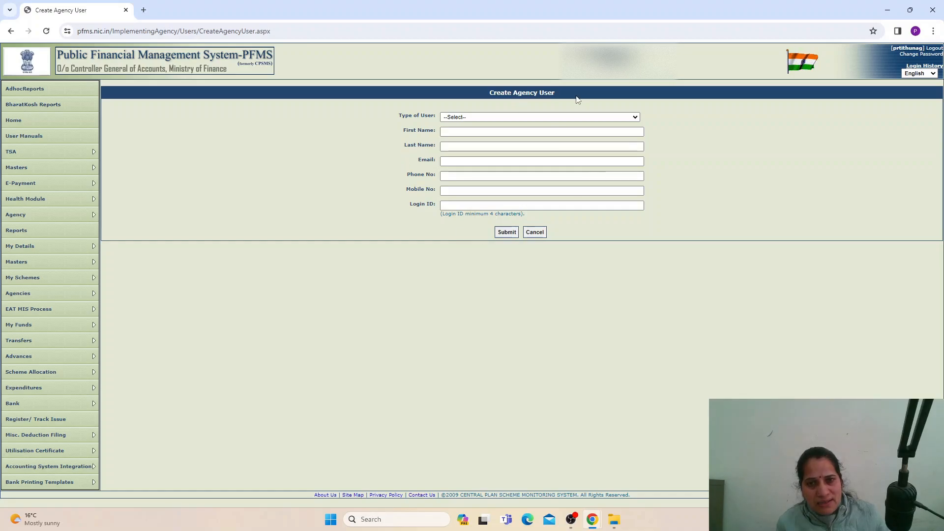
# - Check the user type options, then fill in first name, last name and e-mail address
pyautogui.click(468, 118)
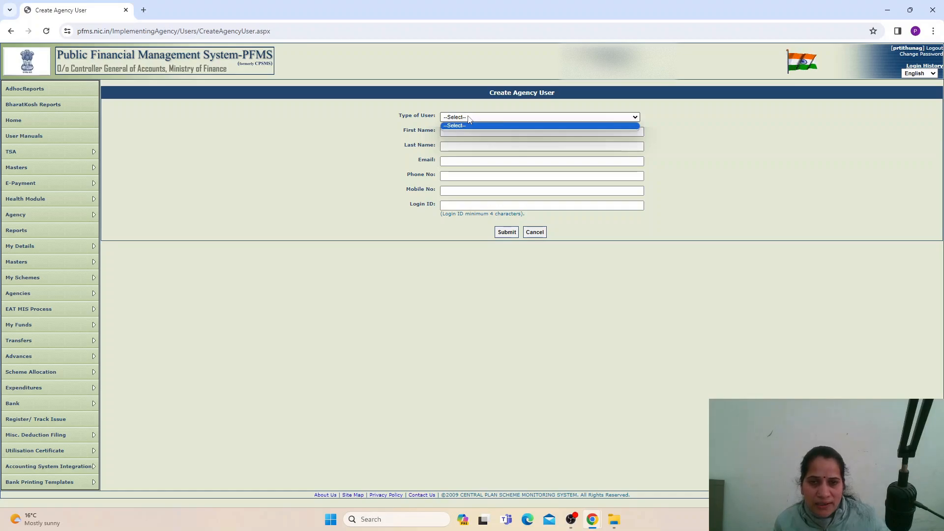
pyautogui.click(580, 119)
pyautogui.click(576, 120)
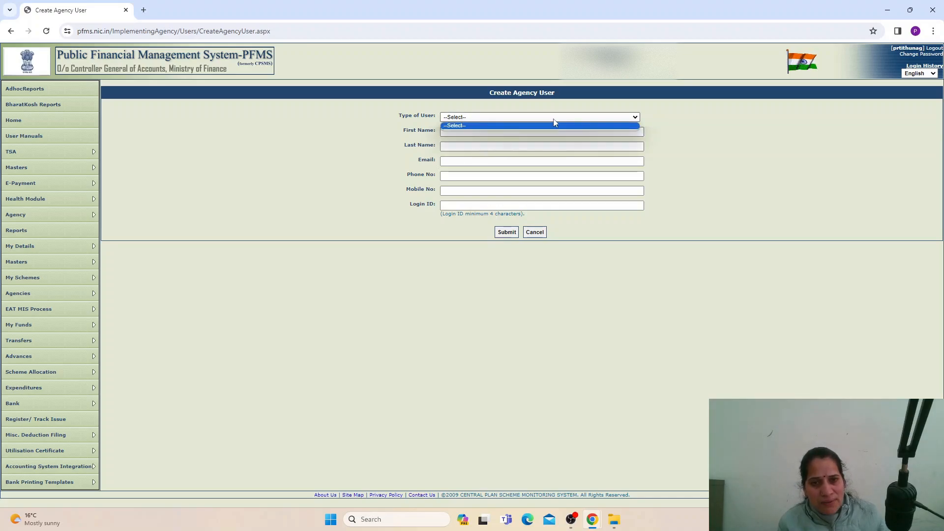
pyautogui.click(491, 123)
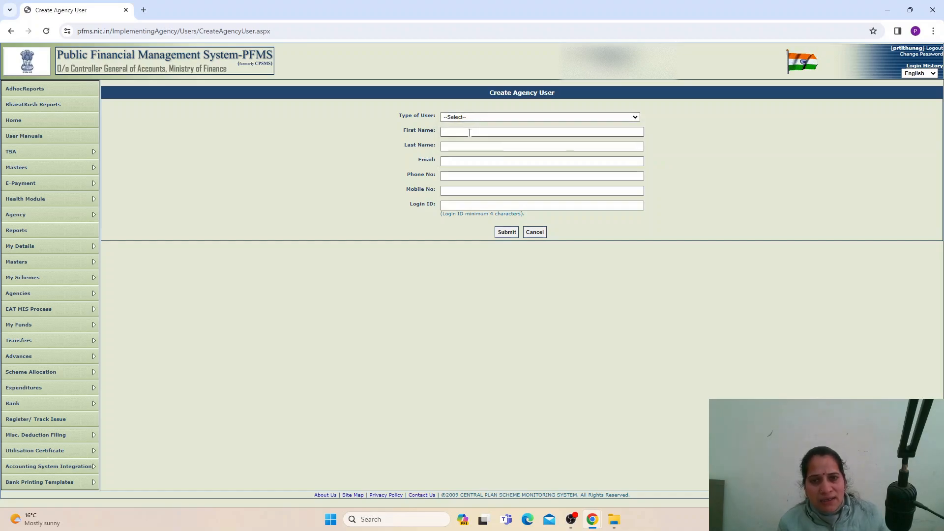
pyautogui.click(473, 135)
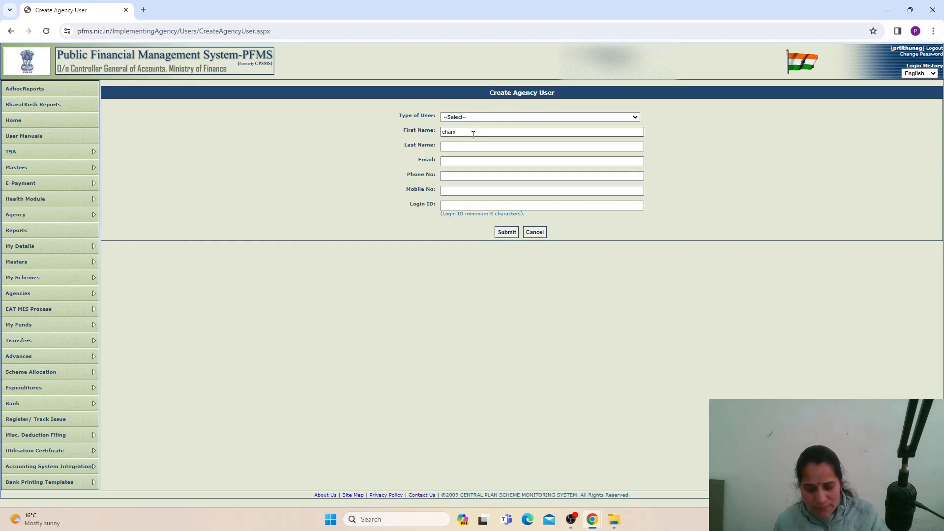
pyautogui.click(467, 148)
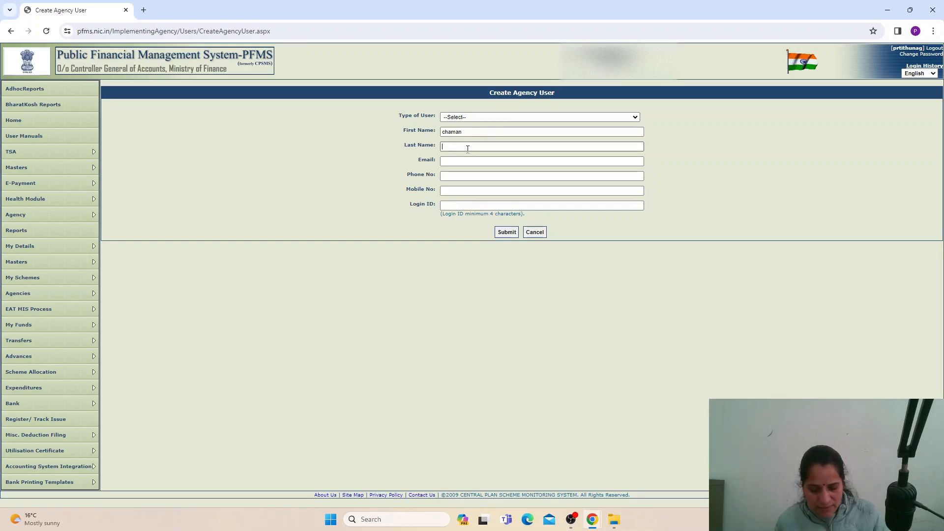
pyautogui.click(473, 162)
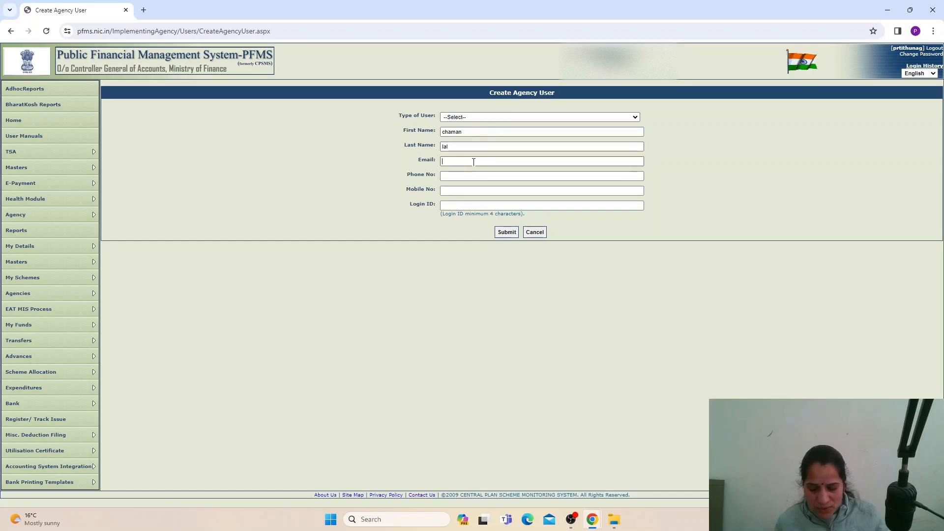
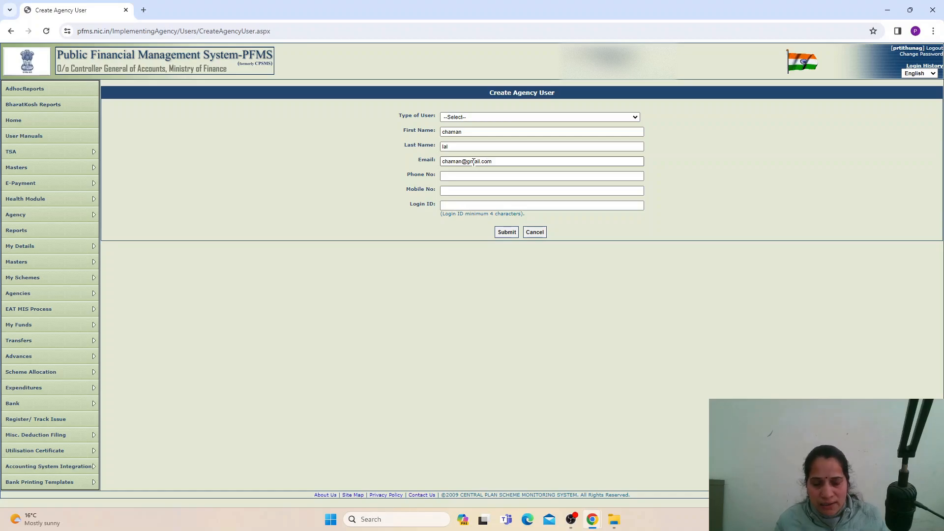
# - Enter the user's mobile number and login ID, appending 'A' to the login ID
pyautogui.click(475, 176)
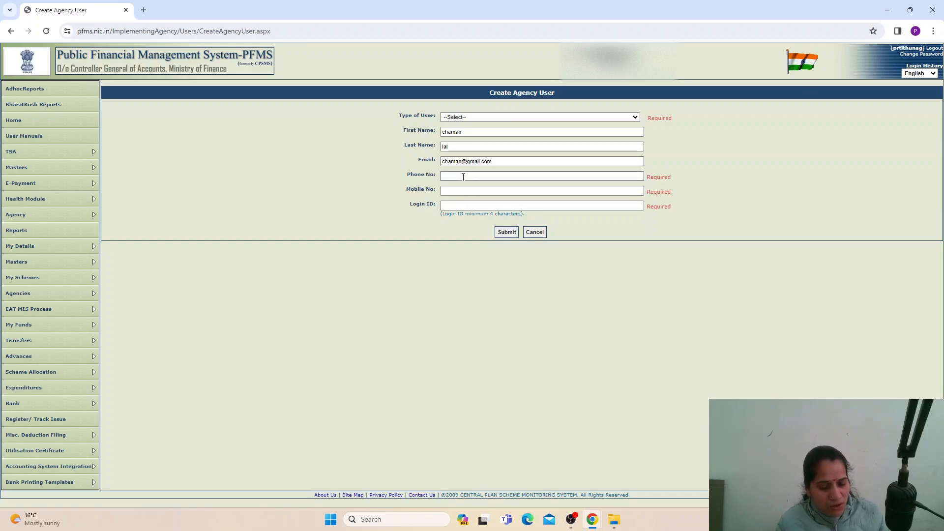
pyautogui.click(466, 190)
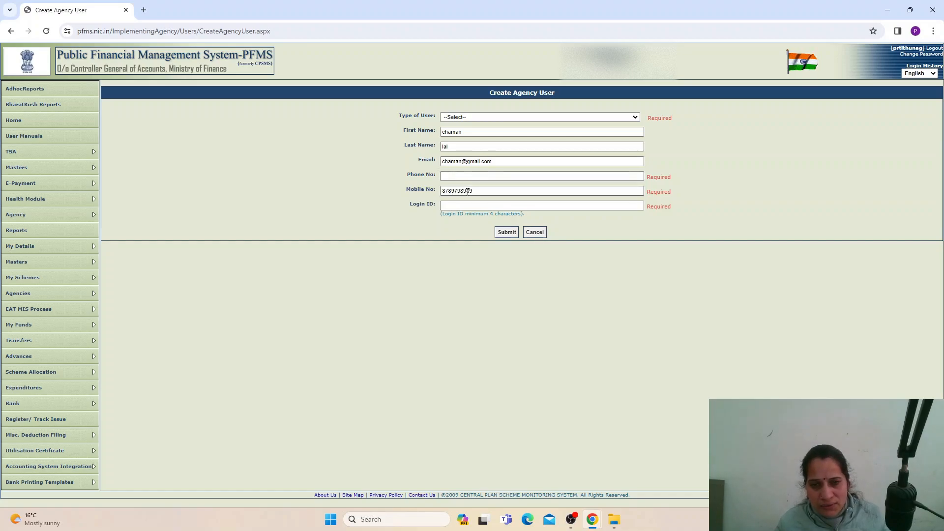
pyautogui.click(457, 206)
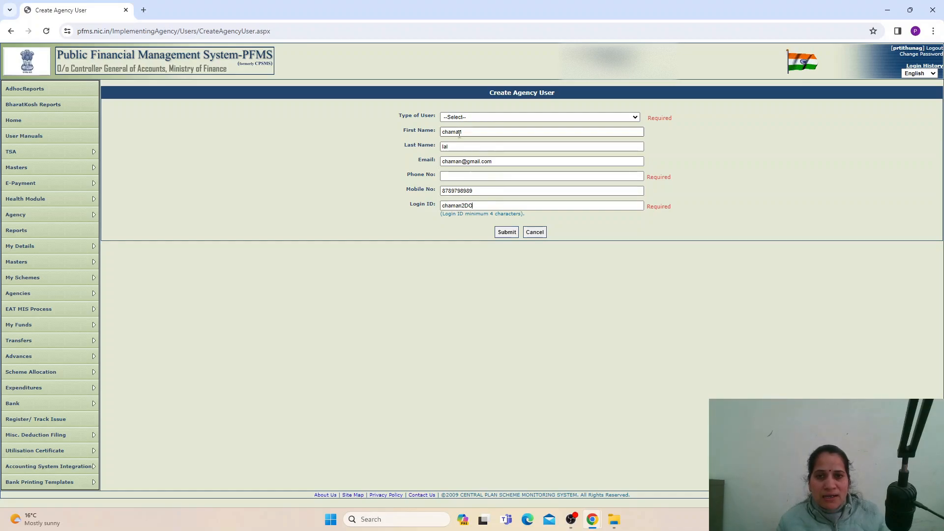
pyautogui.click(472, 117)
pyautogui.click(467, 146)
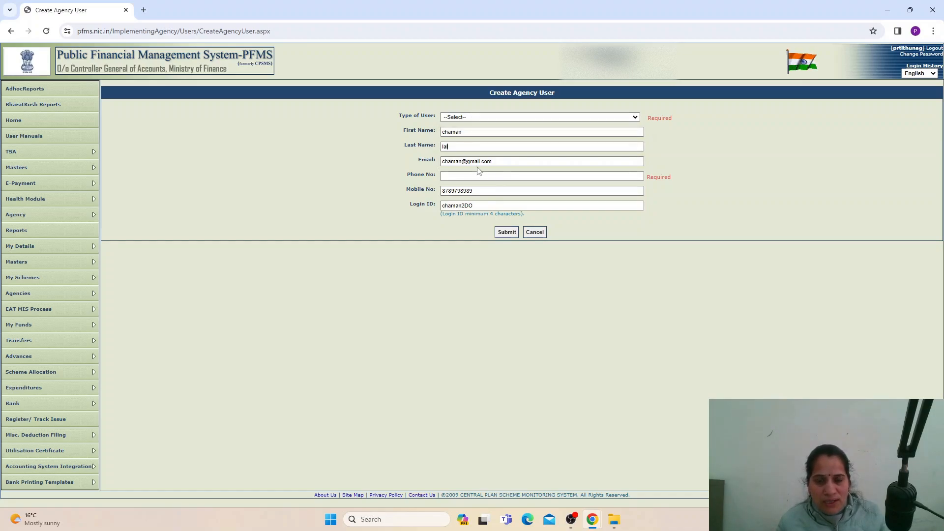
pyautogui.click(478, 205)
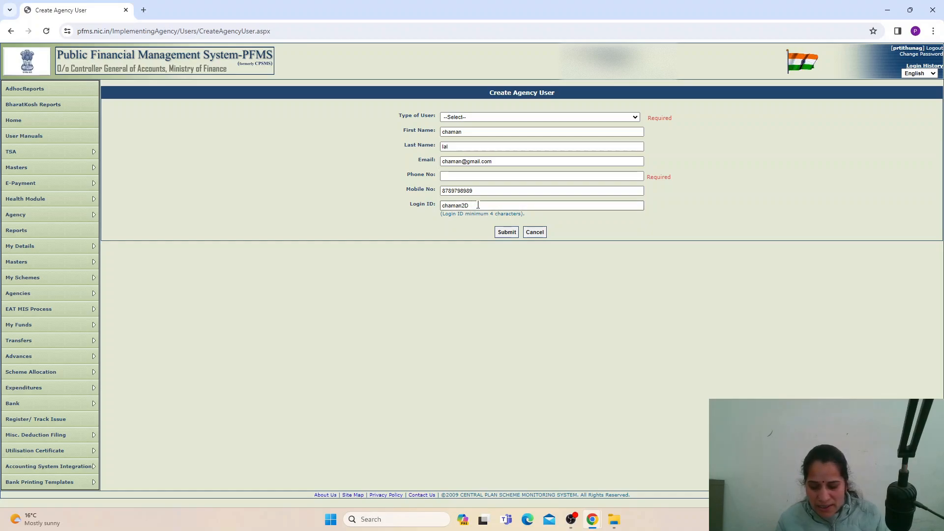
pyautogui.write('A')
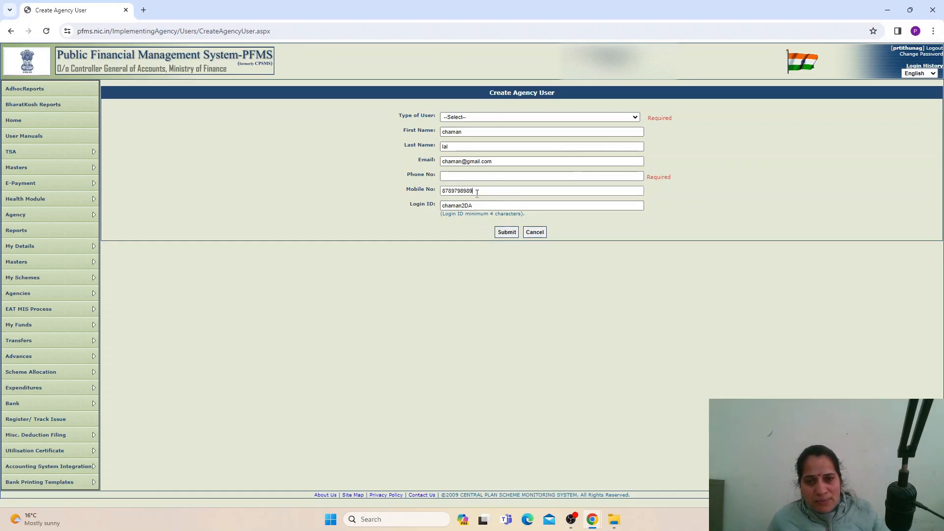
# - Review the entered mobile number and e-mail address
pyautogui.moveTo(473, 191); pyautogui.dragTo(443, 189)
pyautogui.moveTo(493, 161); pyautogui.dragTo(441, 168)
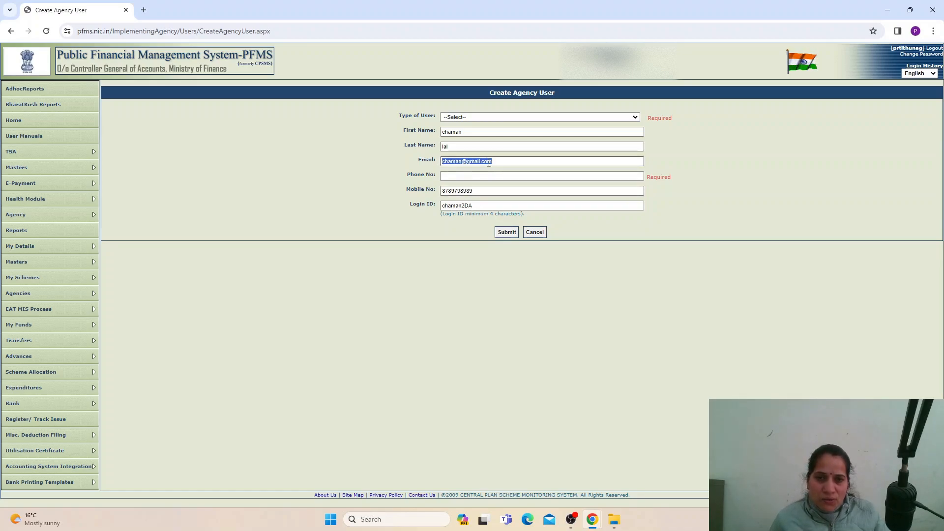
pyautogui.click(474, 206)
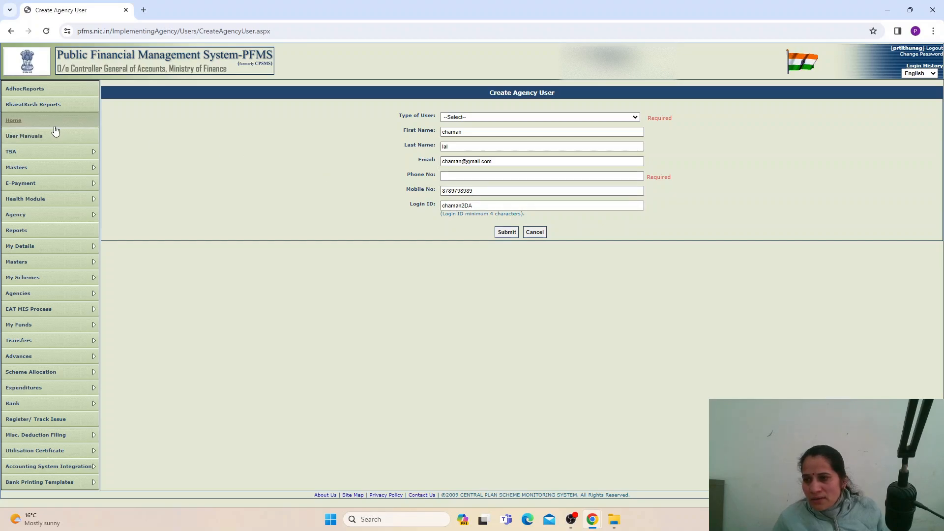
# - Browse the Masters sidebar menus to bring up the My Schemes flyout
pyautogui.moveTo(37, 167)
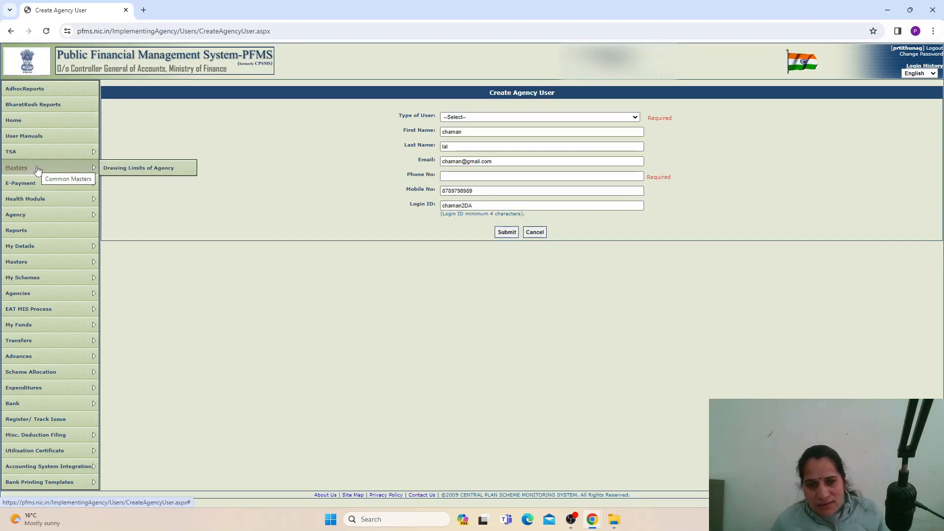
pyautogui.moveTo(40, 265)
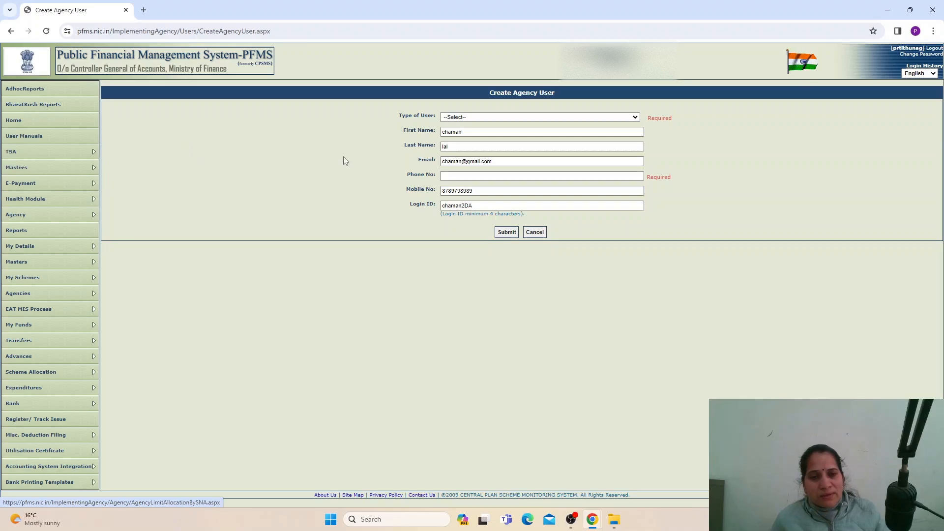
pyautogui.moveTo(54, 284)
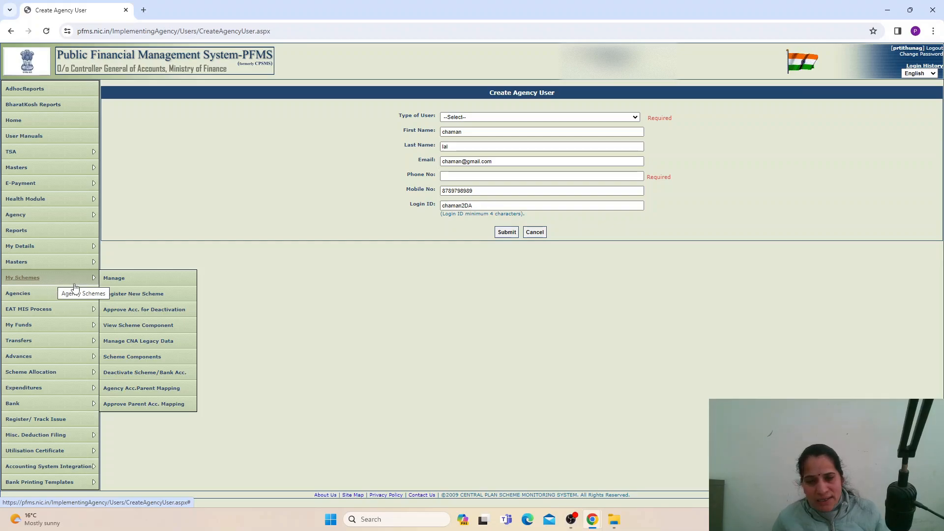
# - In My Schemes > Manage, search and select Rashtriya Gram Swaraj Abhiyan(RGSA) [3617]
pyautogui.click(122, 279)
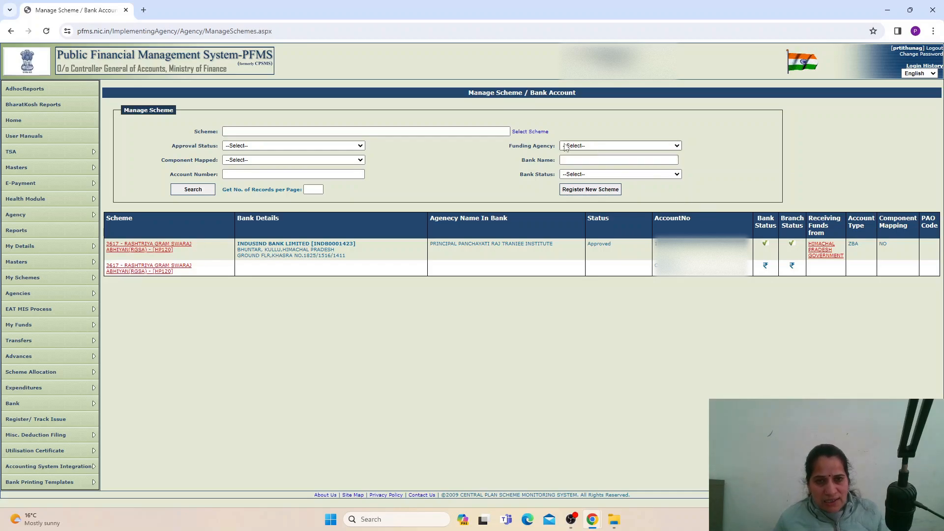
pyautogui.click(537, 137)
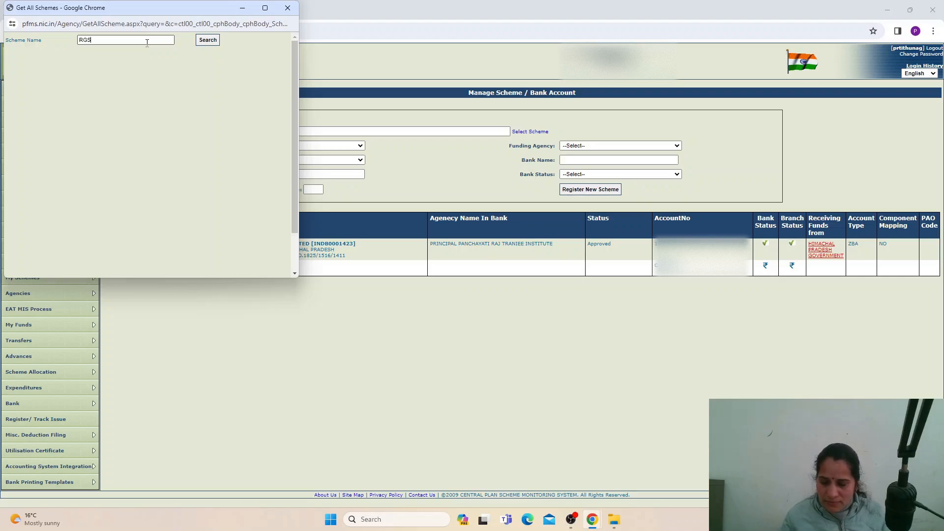
pyautogui.click(207, 39)
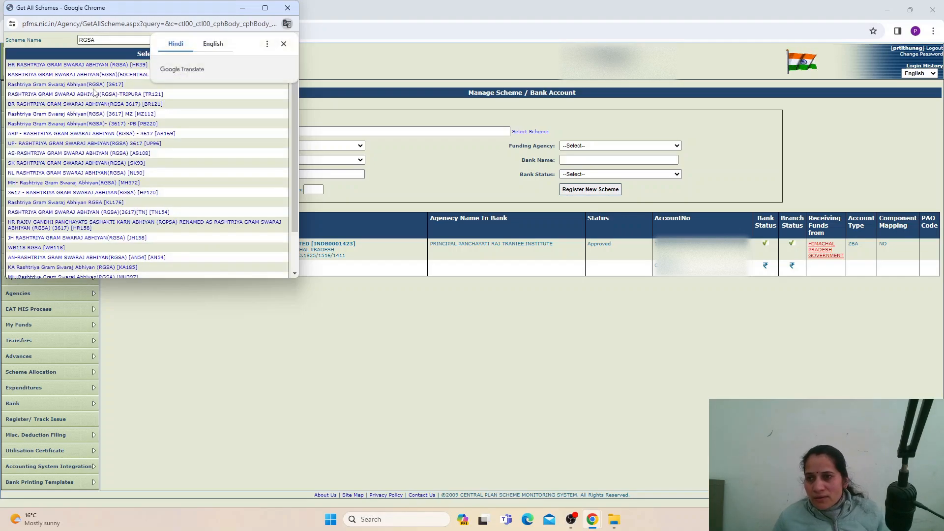
pyautogui.click(283, 44)
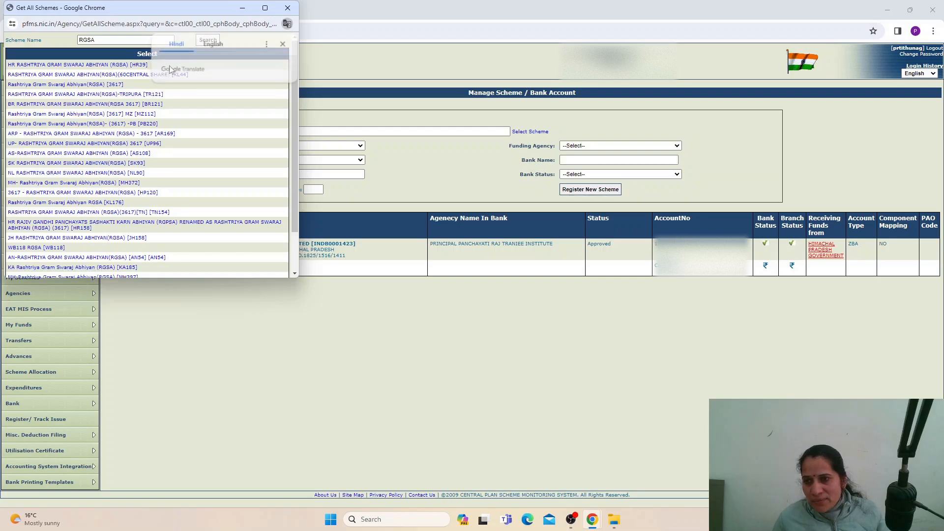
pyautogui.click(108, 85)
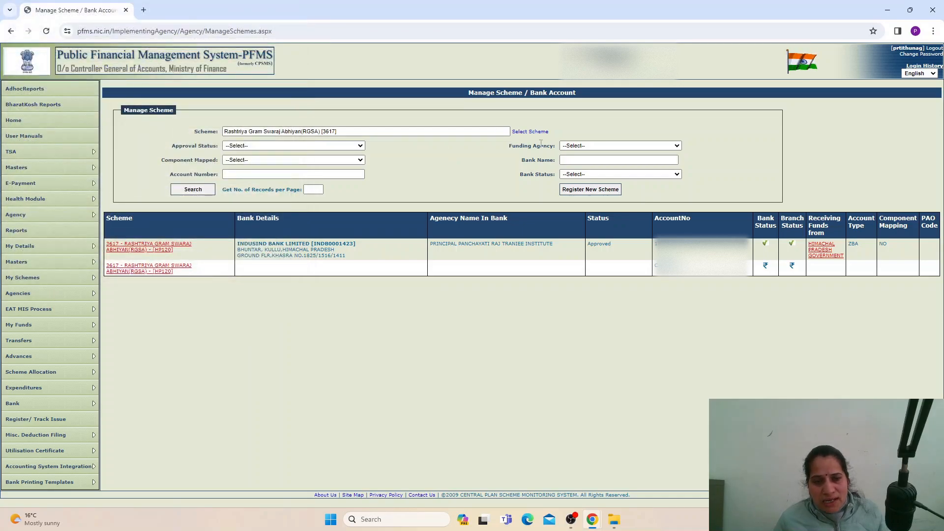
pyautogui.click(308, 146)
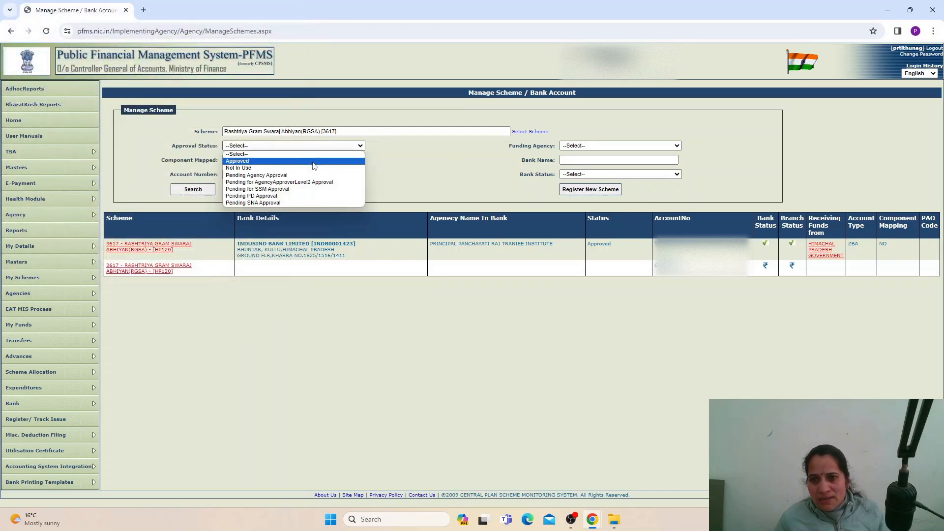
pyautogui.click(411, 165)
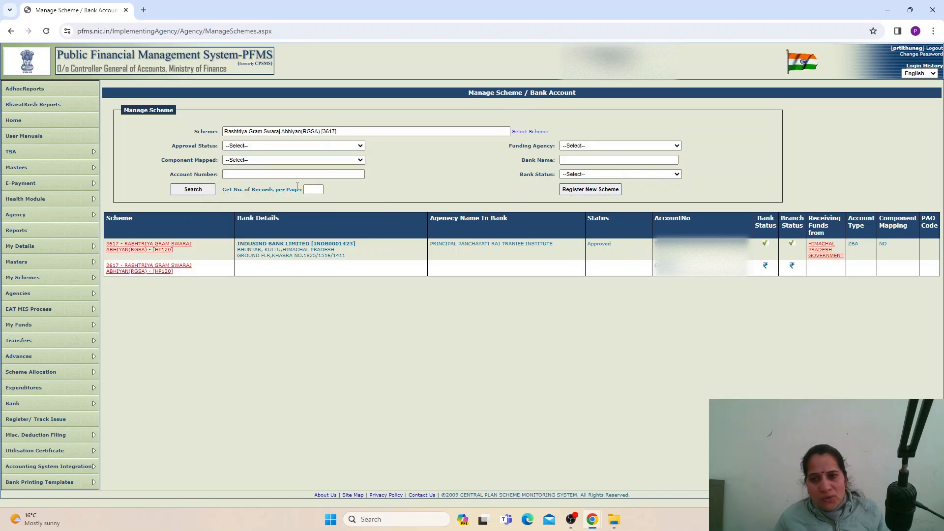
pyautogui.click(191, 192)
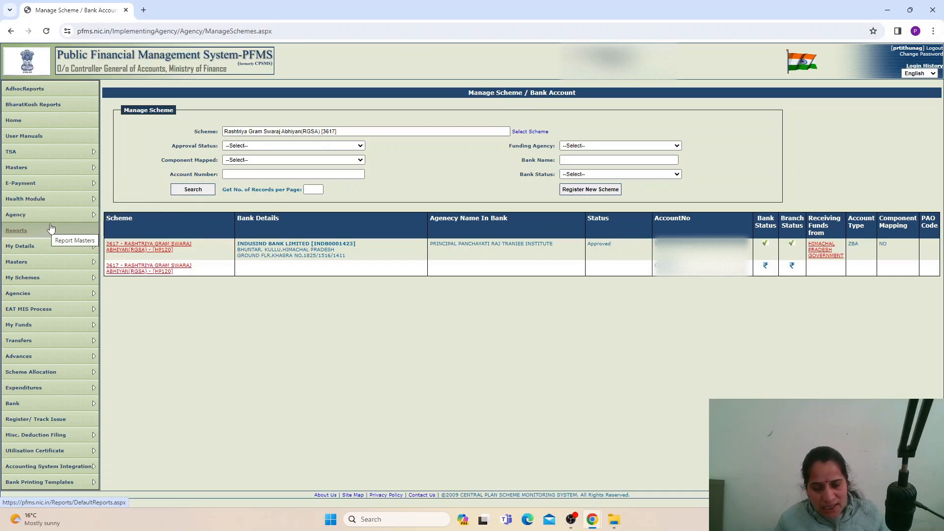
pyautogui.moveTo(52, 270)
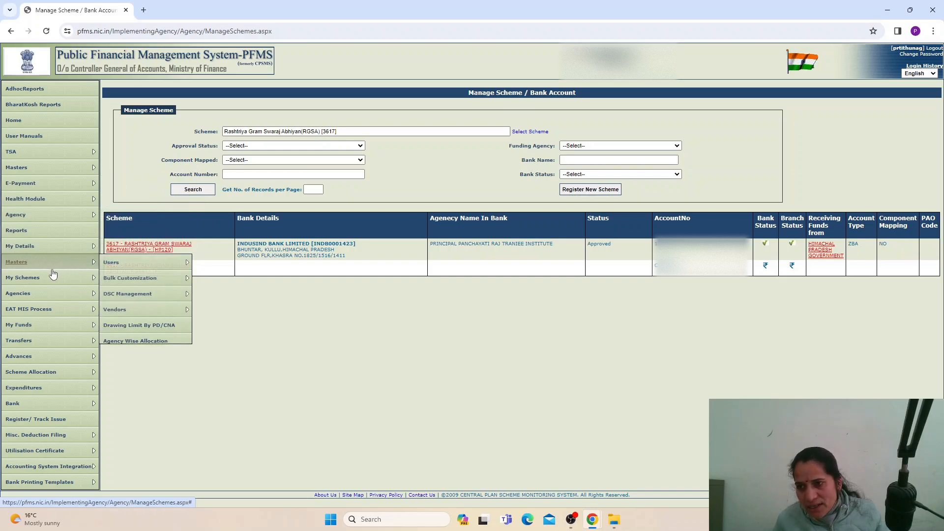
pyautogui.moveTo(147, 293)
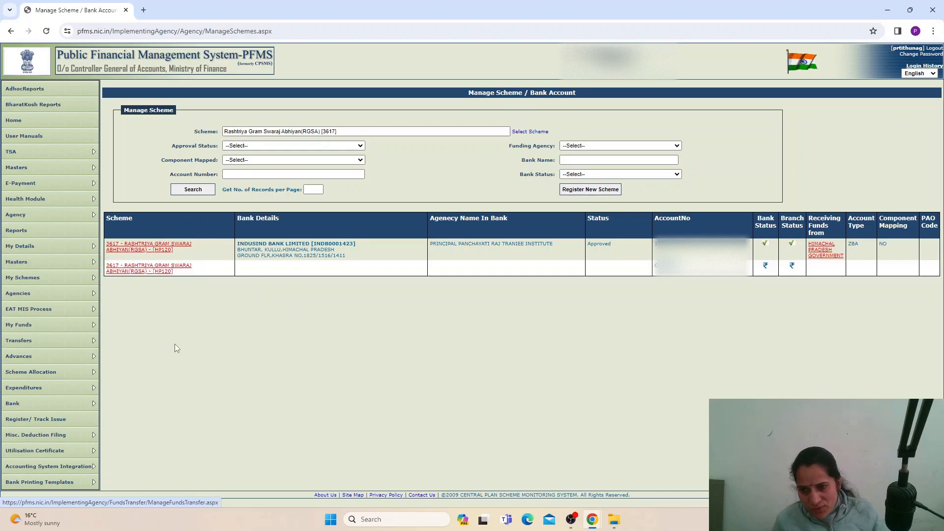
pyautogui.moveTo(65, 293)
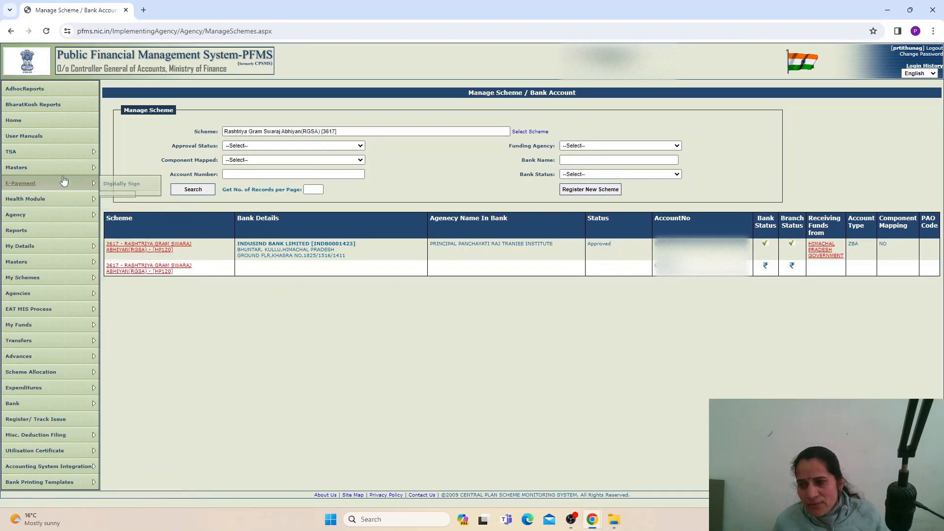